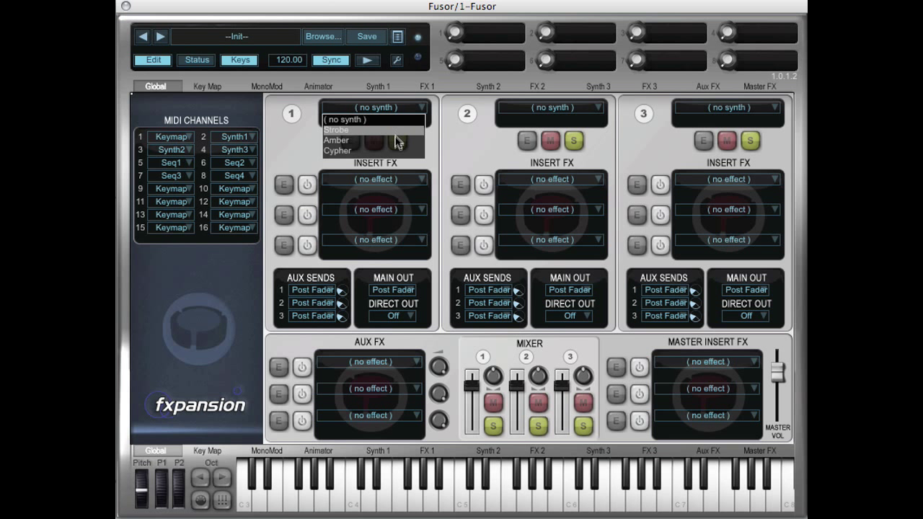
Load the KB Wave Delays preset from the Keys style into slot 1's Strobe synth.
{"action": "left_click", "coordinate": [400, 130]}
{"action": "left_click", "coordinate": [351, 140]}
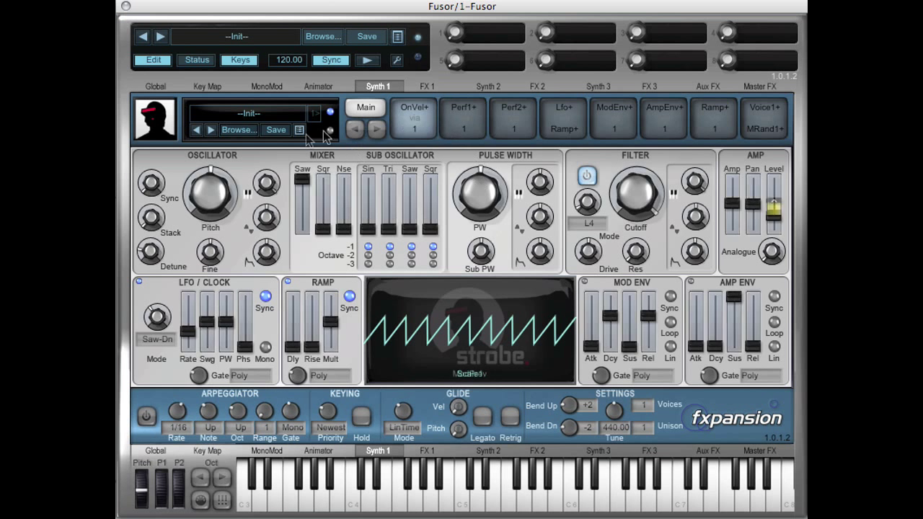
{"action": "left_click", "coordinate": [238, 130]}
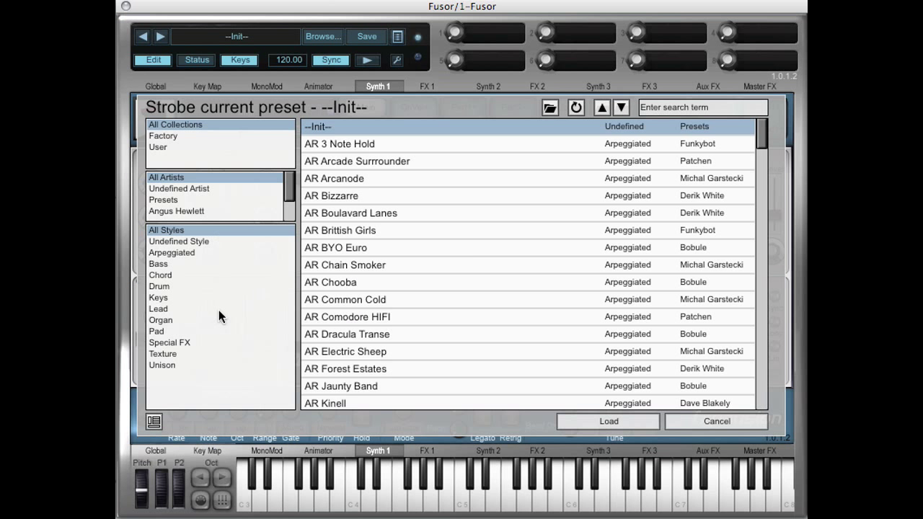
{"action": "left_click", "coordinate": [170, 296]}
{"action": "scroll", "coordinate": [441, 264], "scroll_direction": "down", "scroll_amount": 10}
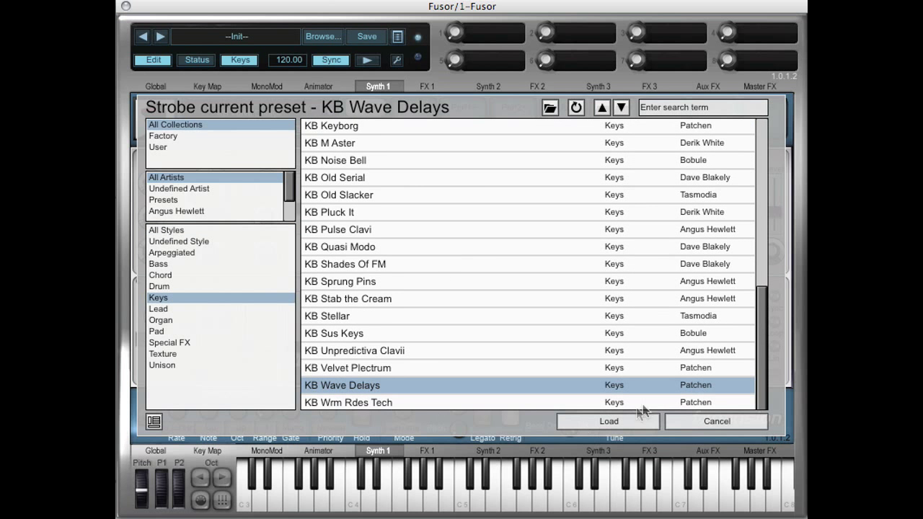
{"action": "left_click", "coordinate": [626, 425]}
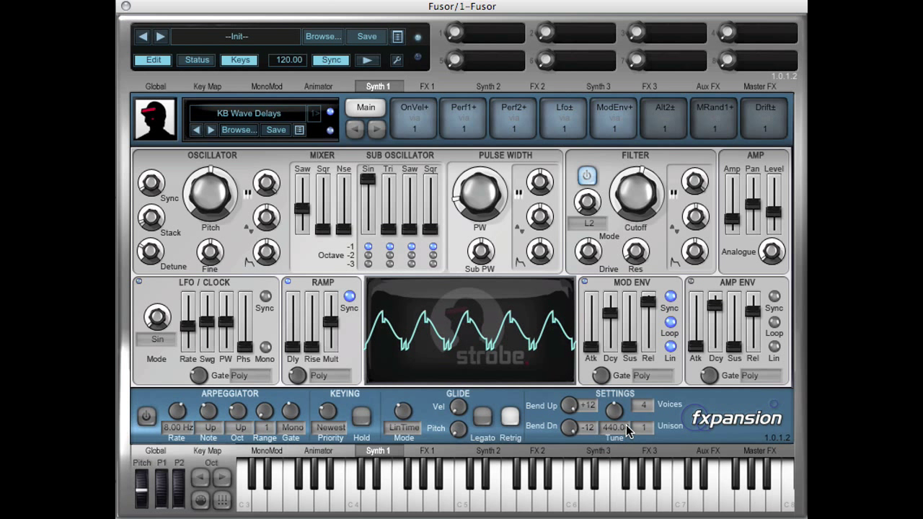
Switch to the Animator page with engine 1 sending to Synth1.
{"action": "left_click", "coordinate": [318, 87]}
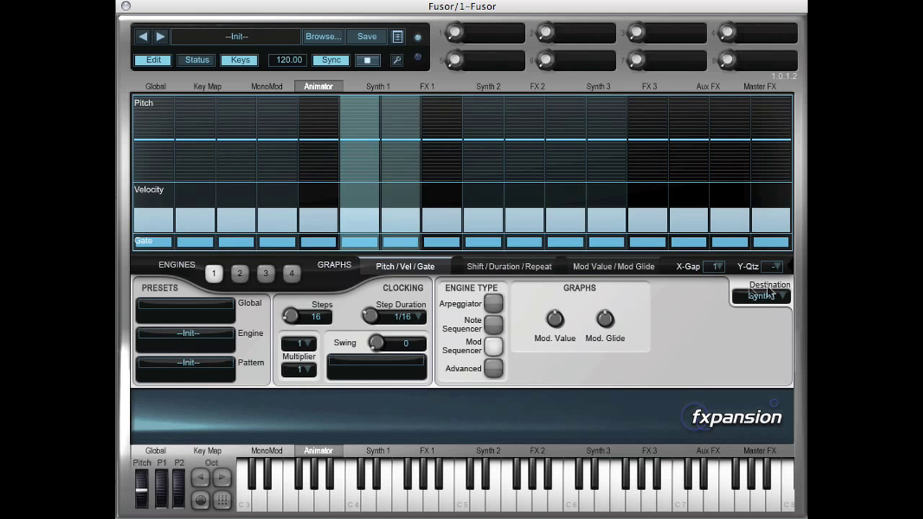
Make engine 1 an Advanced arpeggiator with Latch/Hold Off, FwdRev arp mode and Oct Range 2.
{"action": "left_click", "coordinate": [497, 371]}
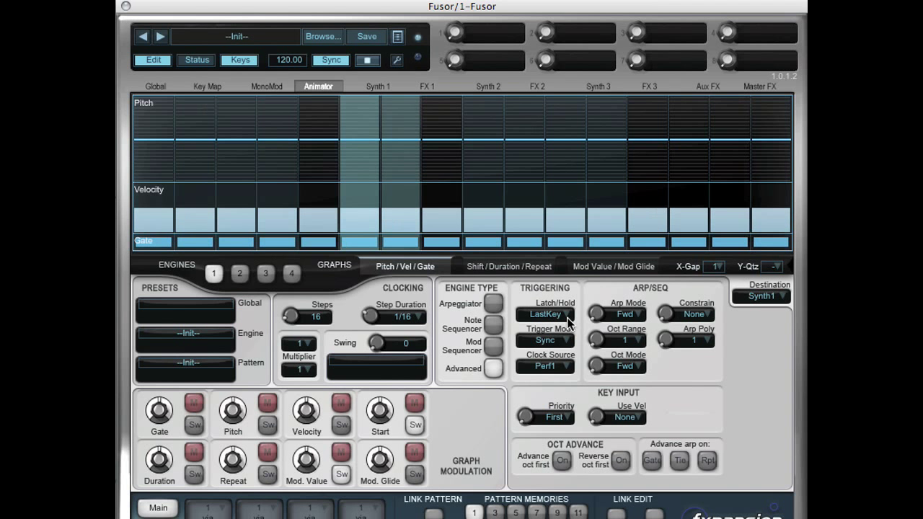
{"action": "left_click", "coordinate": [567, 317]}
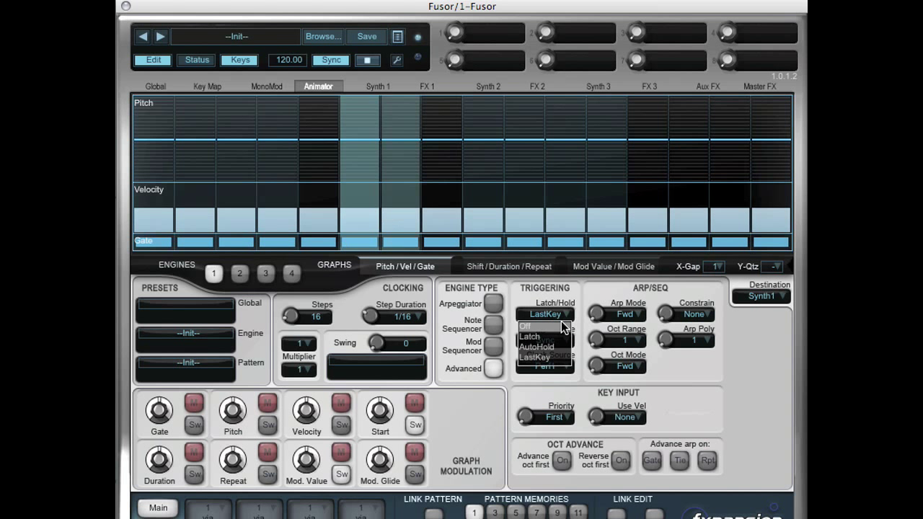
{"action": "left_click", "coordinate": [561, 326]}
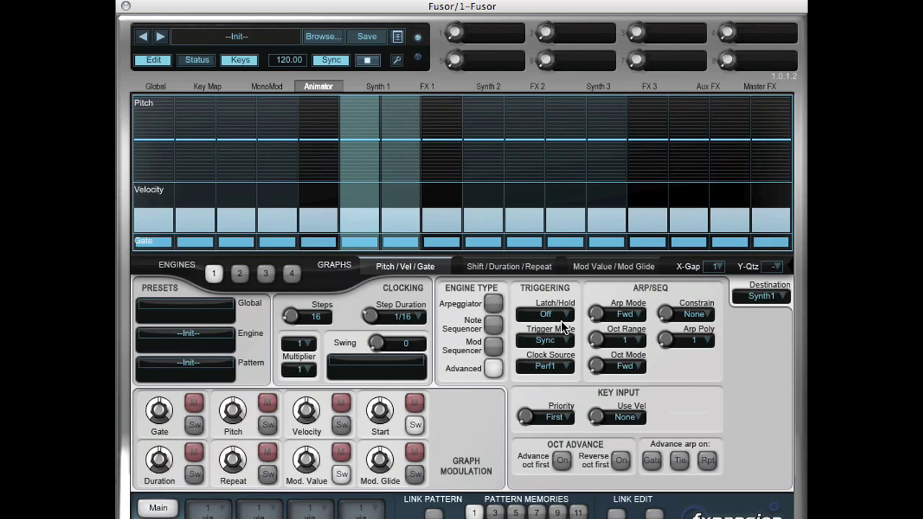
{"action": "left_click", "coordinate": [625, 355]}
{"action": "left_click", "coordinate": [634, 346]}
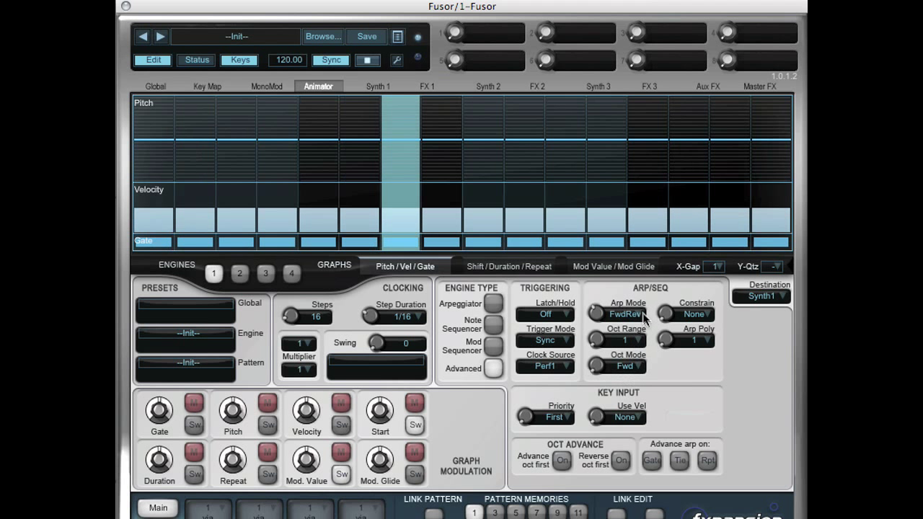
{"action": "left_click", "coordinate": [639, 341]}
{"action": "left_click", "coordinate": [629, 369]}
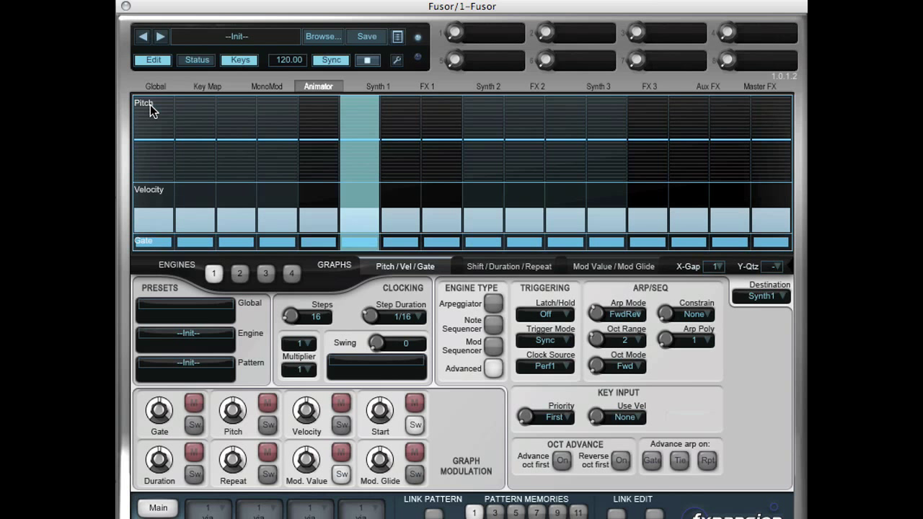
Raise the pitch of steps 2, 5 (to 12) and 8, and drop step 10 to the bottom.
{"action": "left_click_drag", "start_coordinate": [191, 138], "coordinate": [199, 112]}
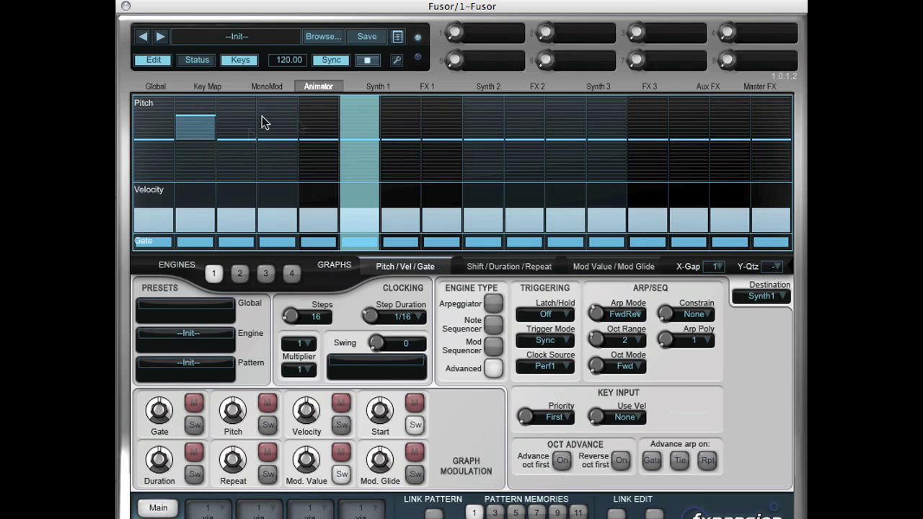
{"action": "left_click_drag", "start_coordinate": [322, 123], "coordinate": [322, 76]}
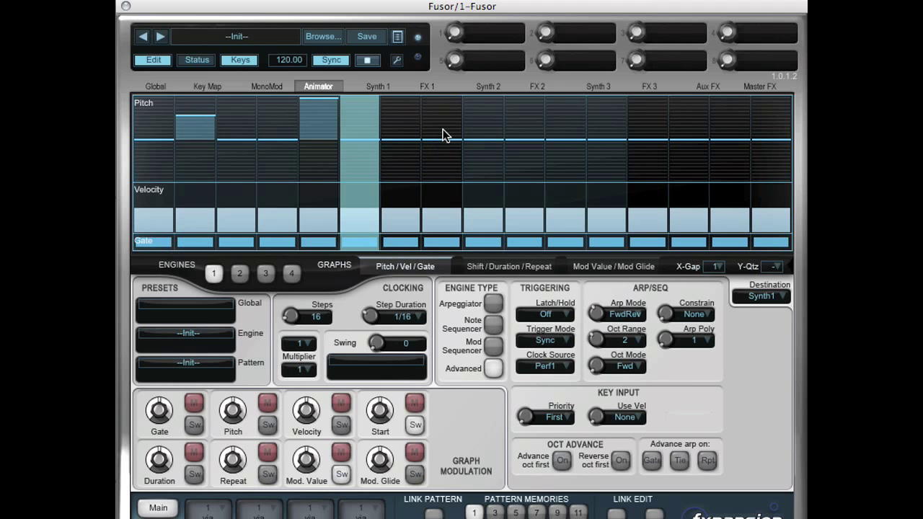
{"action": "left_click_drag", "start_coordinate": [444, 135], "coordinate": [444, 114]}
{"action": "left_click_drag", "start_coordinate": [528, 151], "coordinate": [523, 204]}
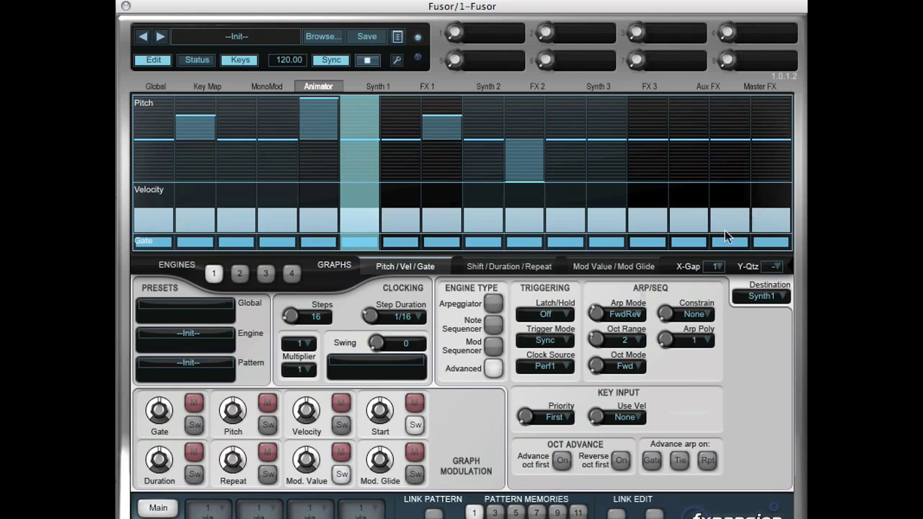
{"action": "mouse_move", "coordinate": [371, 317]}
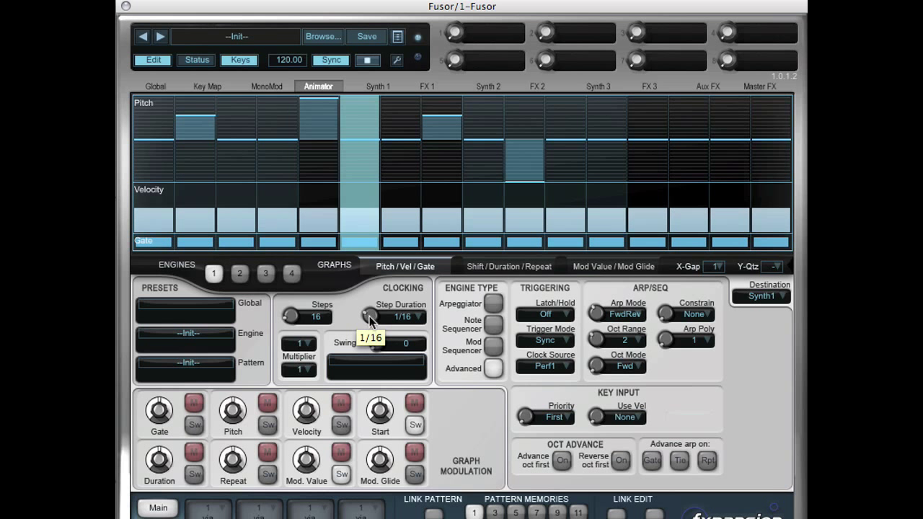
Set Step Duration to 1/8T and cut the pattern from 16 to 10 steps.
{"action": "left_click_drag", "start_coordinate": [372, 318], "coordinate": [372, 312]}
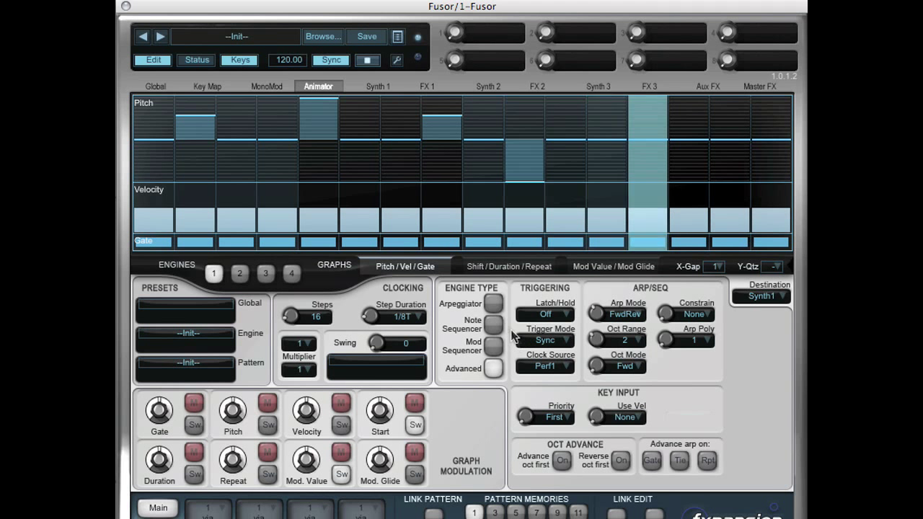
{"action": "mouse_move", "coordinate": [294, 314]}
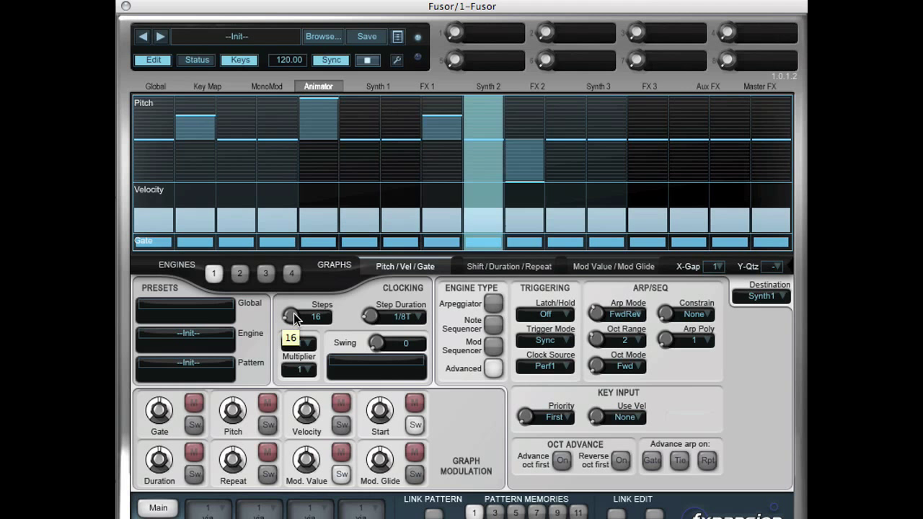
{"action": "left_click_drag", "start_coordinate": [294, 313], "coordinate": [293, 318]}
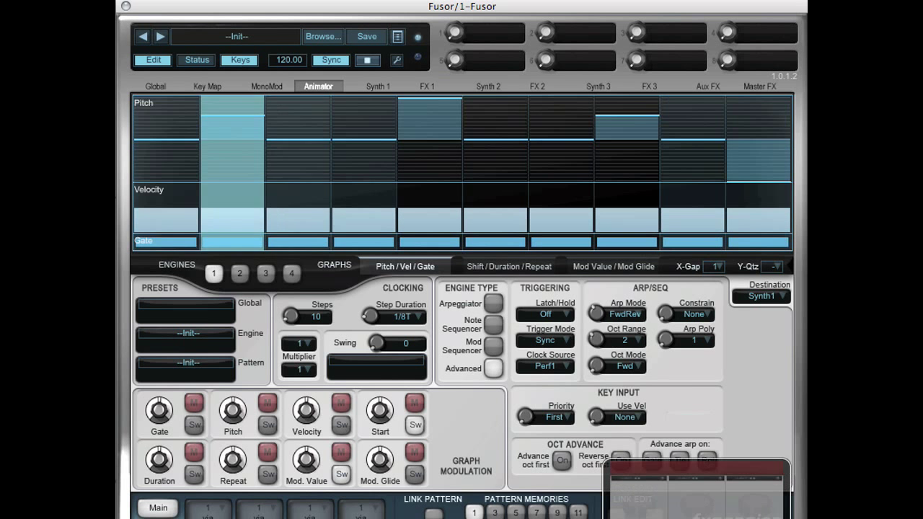
Load a Delay into the middle master effect slot, then return to the Animator page.
{"action": "left_click", "coordinate": [408, 160]}
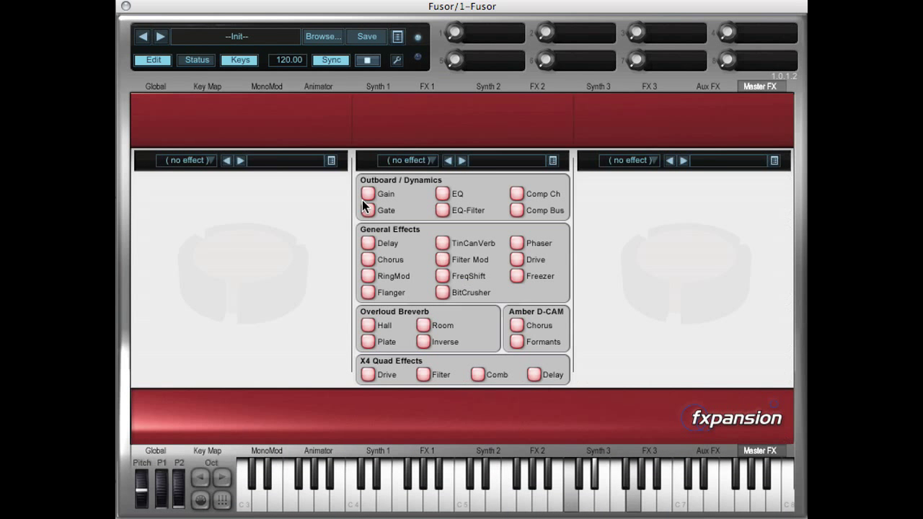
{"action": "left_click", "coordinate": [369, 244]}
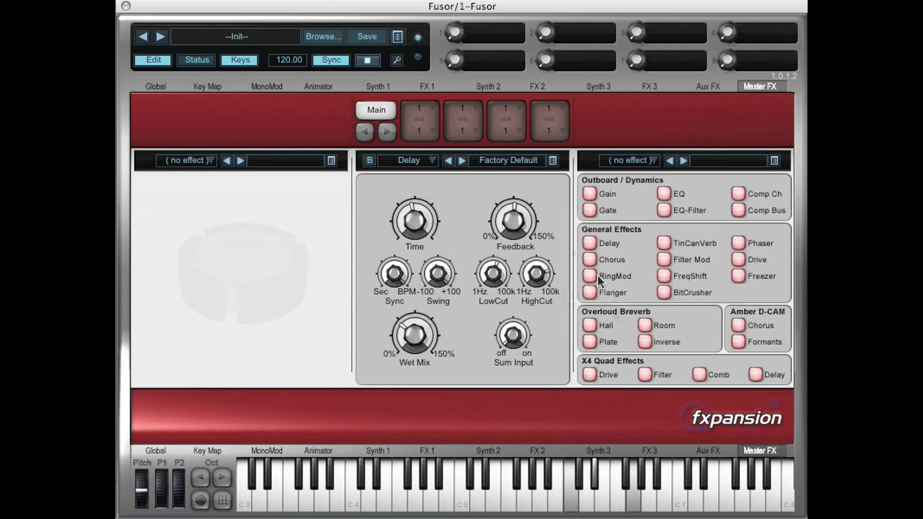
{"action": "left_click", "coordinate": [327, 450]}
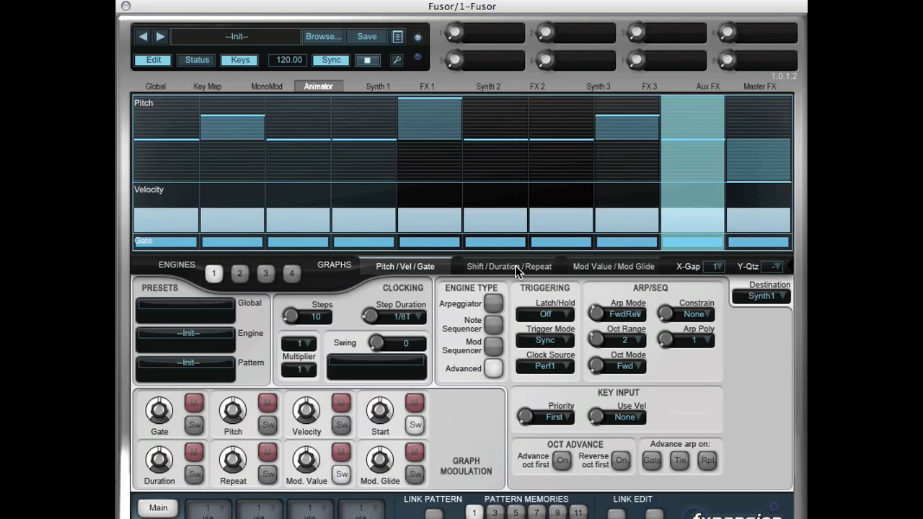
Redraw the velocities of steps 1 to 7 in the Velocity row.
{"action": "left_click", "coordinate": [515, 265]}
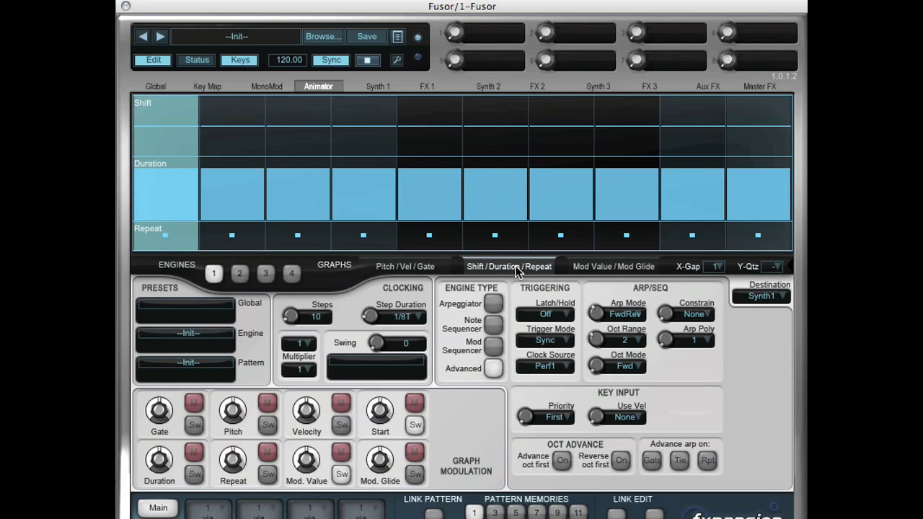
{"action": "left_click", "coordinate": [435, 267]}
{"action": "mouse_move", "coordinate": [173, 212]}
{"action": "left_mouse_down"}
{"action": "mouse_move", "coordinate": [235, 217]}
{"action": "mouse_move", "coordinate": [404, 206]}
{"action": "mouse_move", "coordinate": [454, 214]}
{"action": "mouse_move", "coordinate": [531, 202]}
{"action": "mouse_move", "coordinate": [666, 228]}
{"action": "mouse_move", "coordinate": [758, 200]}
{"action": "left_mouse_up"}
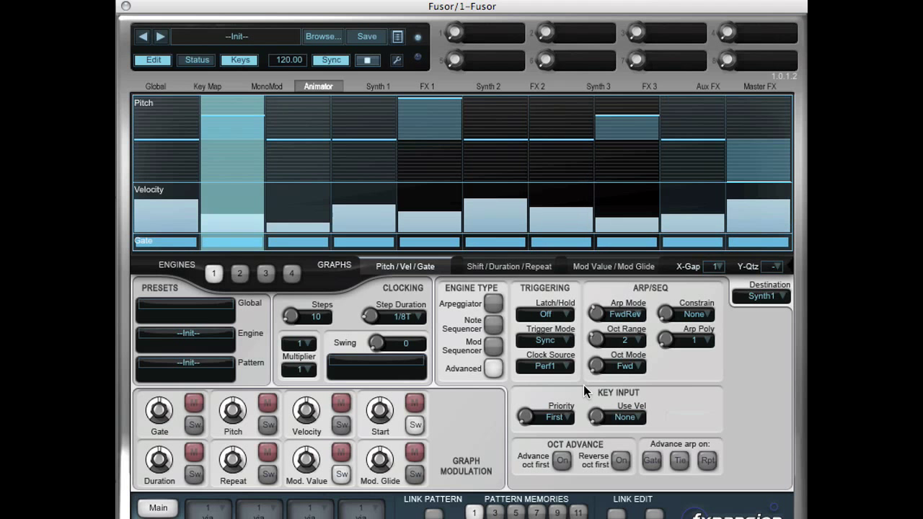
Switch off the gates on steps 3, 6 and 8.
{"action": "left_click", "coordinate": [321, 242]}
{"action": "left_click", "coordinate": [509, 241]}
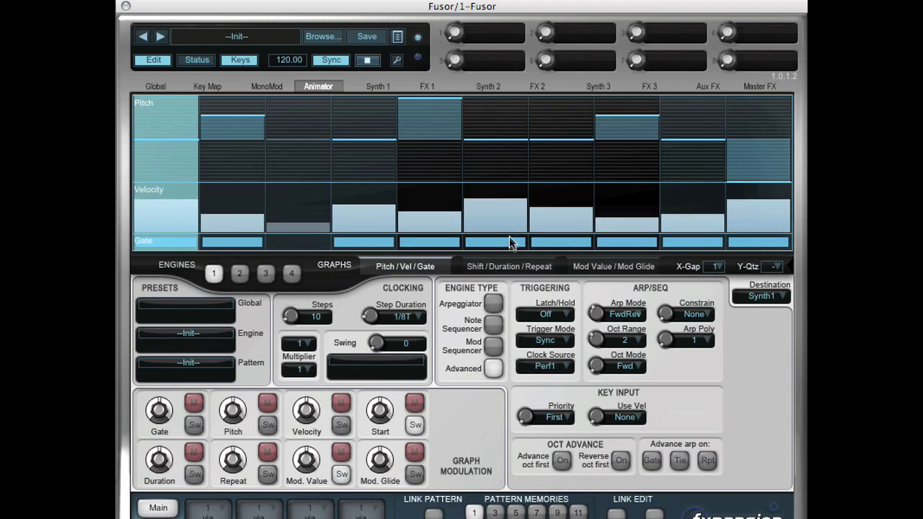
{"action": "left_click", "coordinate": [628, 244]}
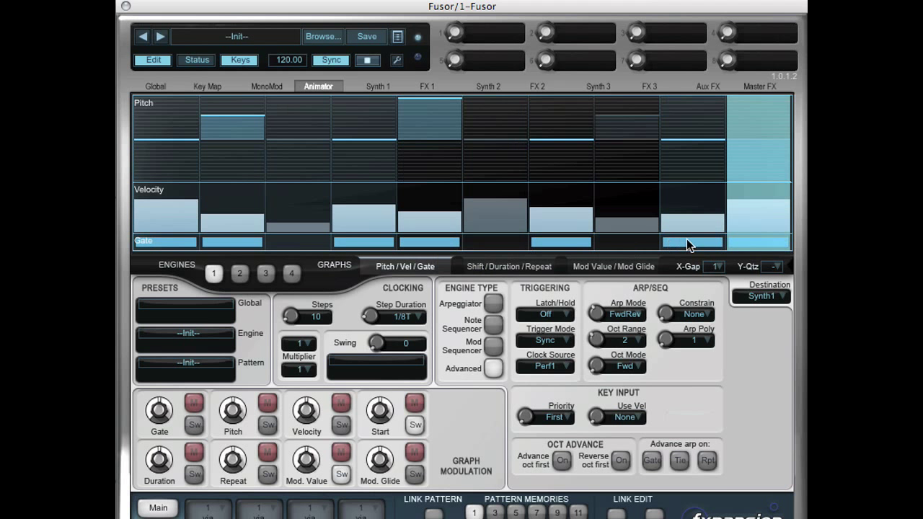
Set step 9 to 2 repeats, step 10 to 3 repeats and step 4 to a single hit.
{"action": "left_click", "coordinate": [517, 273]}
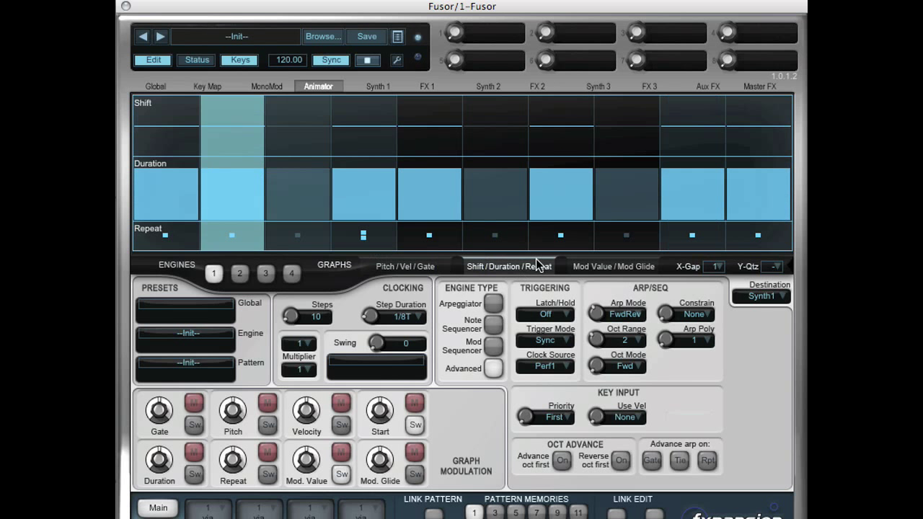
{"action": "left_click", "coordinate": [694, 238]}
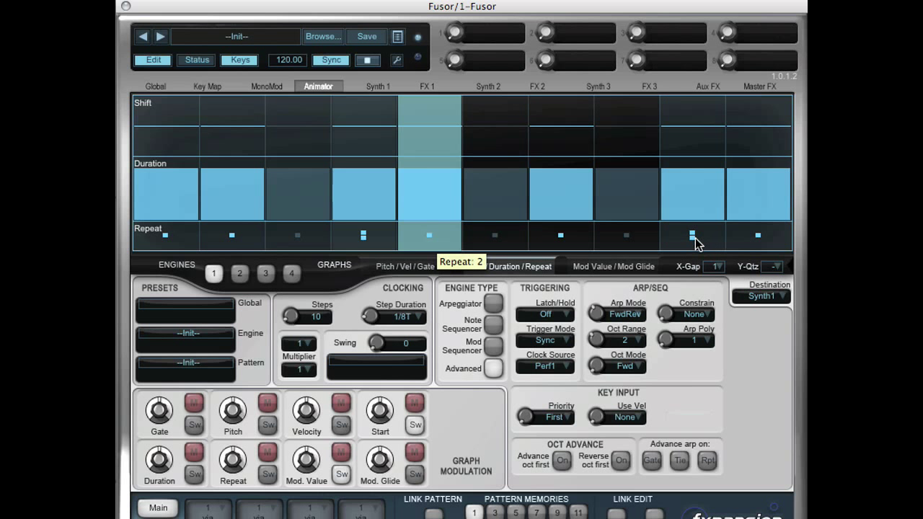
{"action": "left_click", "coordinate": [758, 237]}
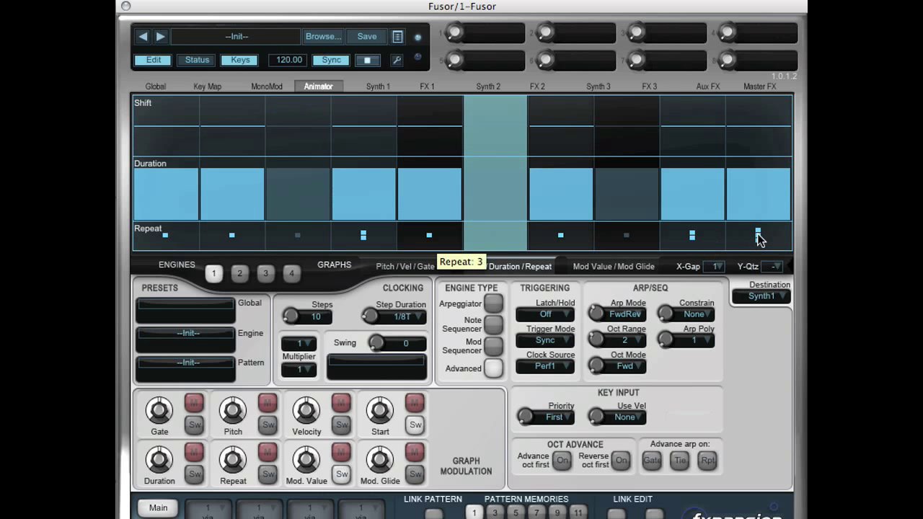
{"action": "left_click", "coordinate": [361, 247]}
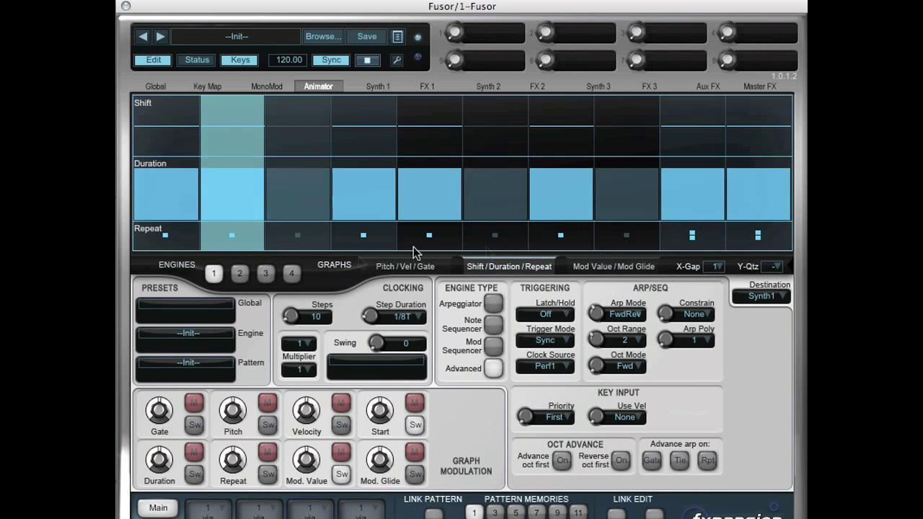
{"action": "left_click", "coordinate": [406, 267]}
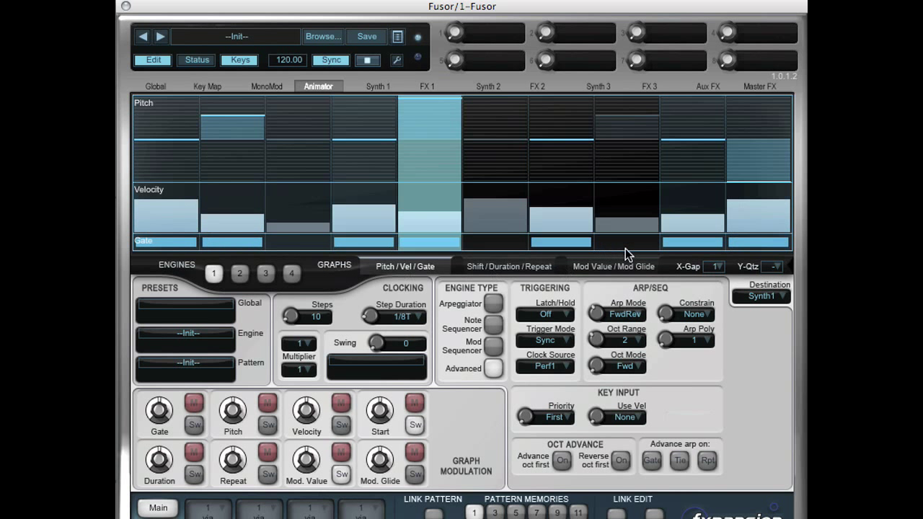
Re-enable step 8's gate, raise Oct Range to 3 and set Arp Poly to 2.
{"action": "left_click", "coordinate": [625, 243]}
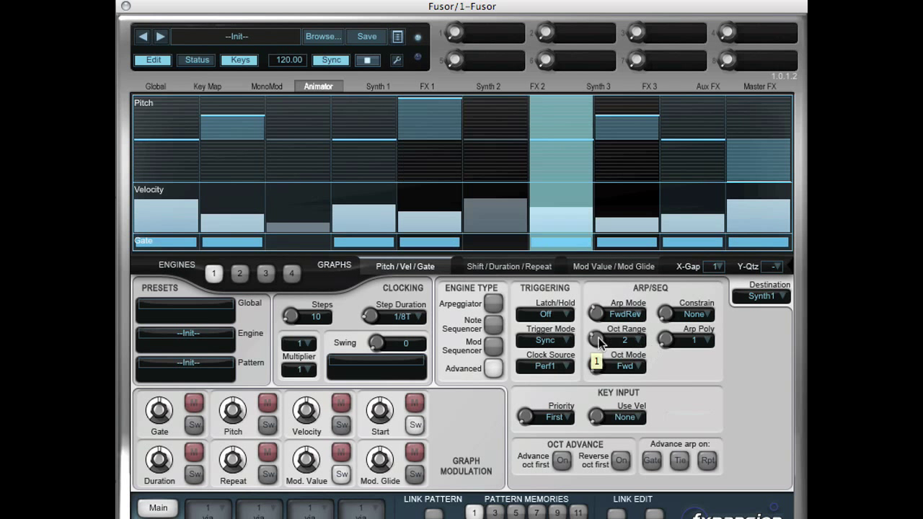
{"action": "left_click_drag", "start_coordinate": [596, 339], "coordinate": [597, 316]}
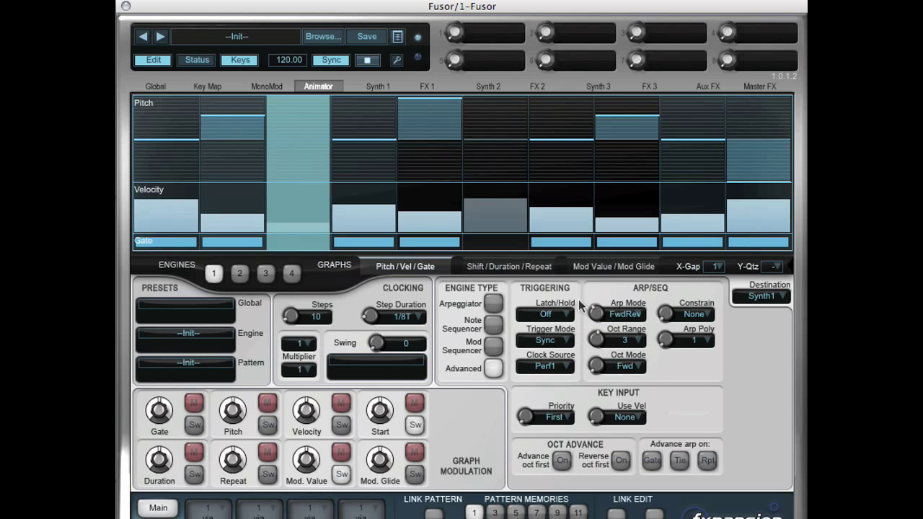
{"action": "left_click", "coordinate": [703, 343]}
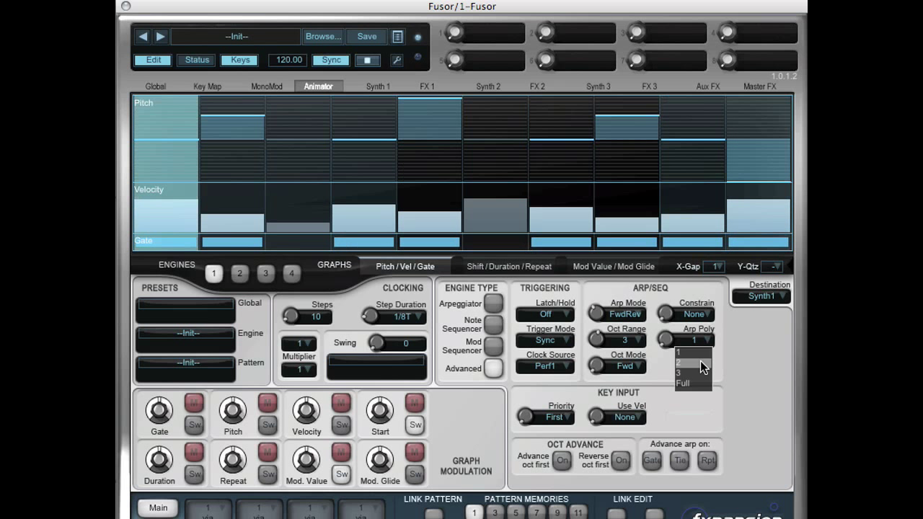
{"action": "left_click", "coordinate": [700, 362]}
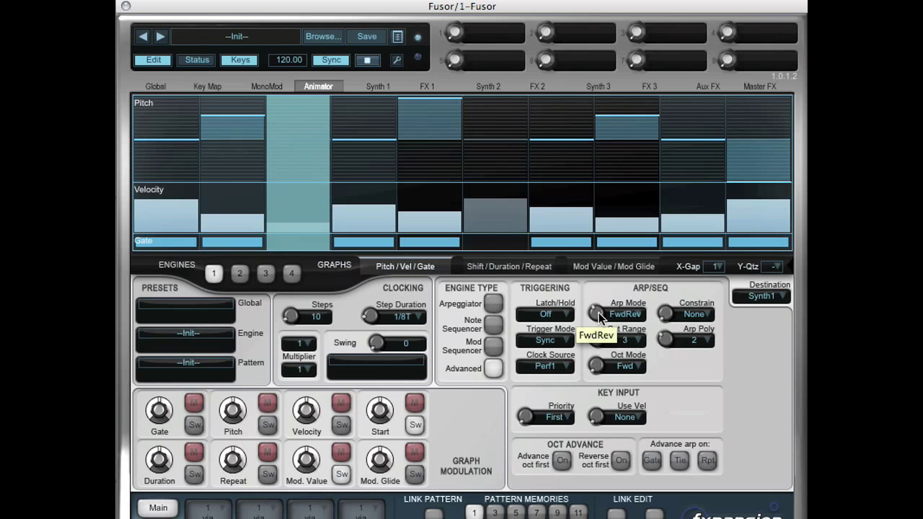
Set both Arp Mode and Oct Mode to Random.
{"action": "left_click_drag", "start_coordinate": [600, 315], "coordinate": [600, 326]}
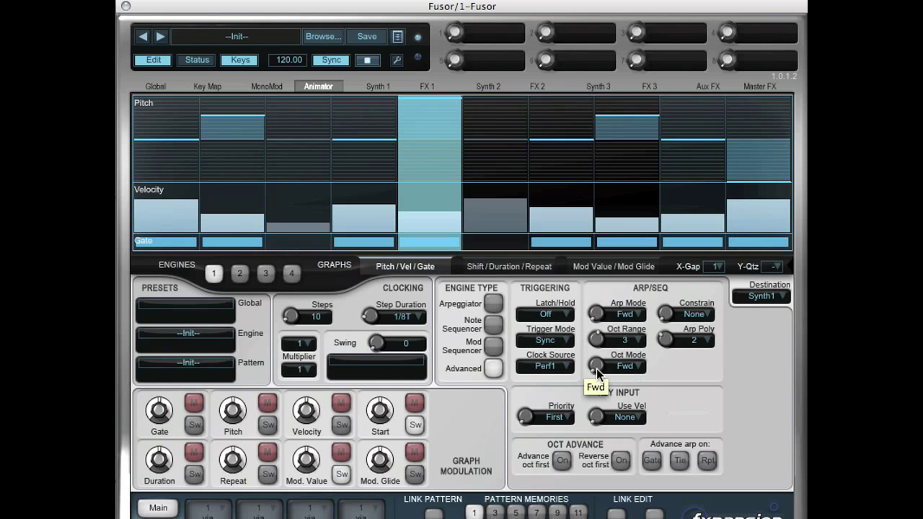
{"action": "left_click_drag", "start_coordinate": [600, 263], "coordinate": [605, 206]}
{"action": "left_click_drag", "start_coordinate": [597, 364], "coordinate": [597, 368]}
{"action": "left_click_drag", "start_coordinate": [598, 315], "coordinate": [614, 173]}
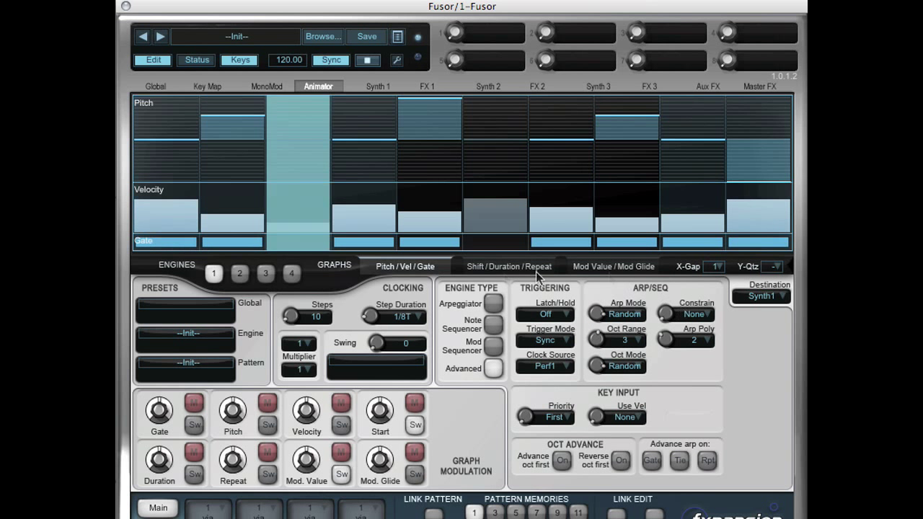
Shorten the arp pattern from 10 to 8 steps.
{"action": "left_click_drag", "start_coordinate": [315, 313], "coordinate": [294, 317]}
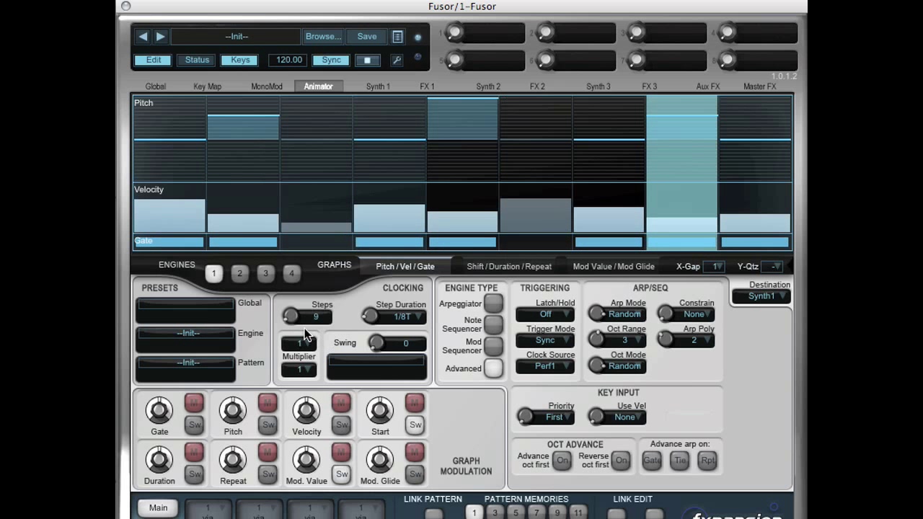
{"action": "mouse_move", "coordinate": [290, 320]}
{"action": "left_click_drag", "start_coordinate": [290, 319], "coordinate": [291, 326]}
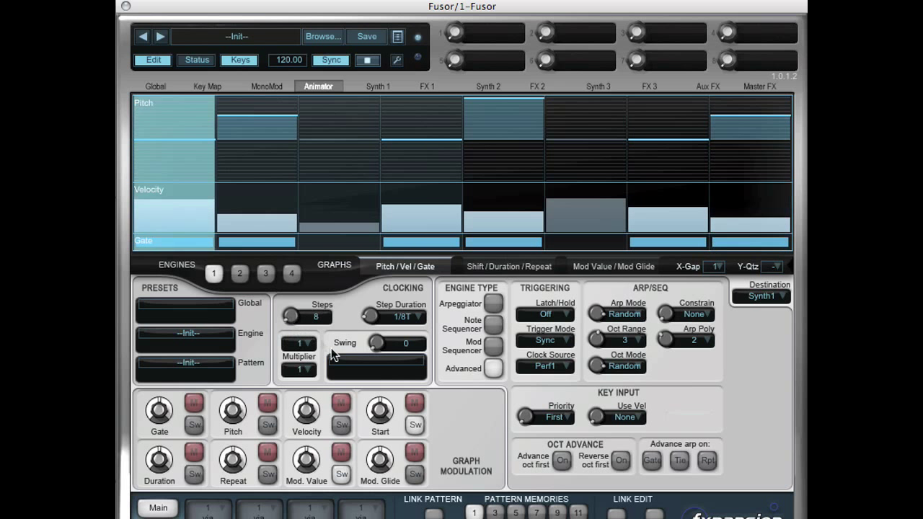